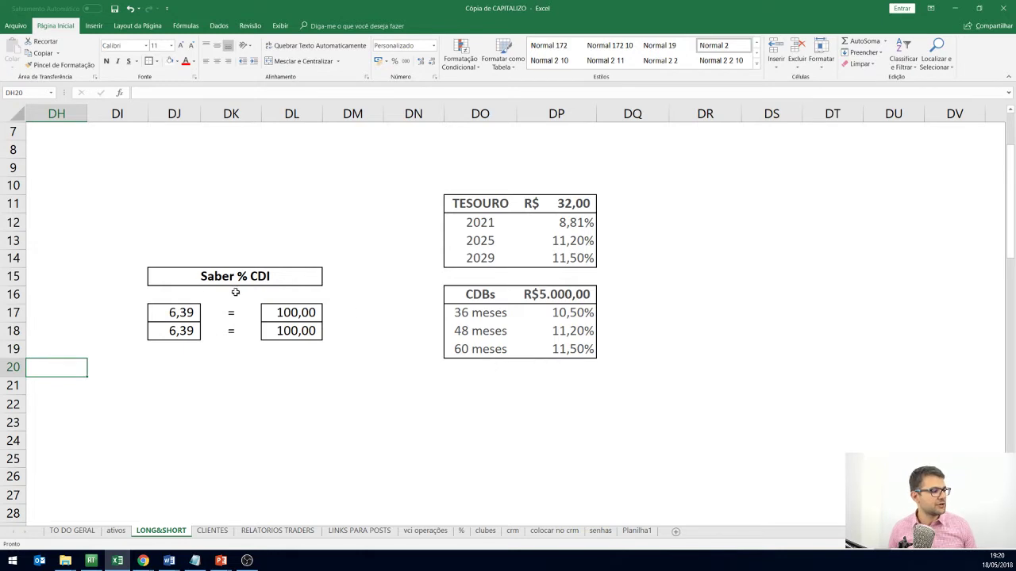
- Set the compared rate in cell DJ18 of the Saber % CDI calculator to 7
{"action": "left_click", "coordinate": [179, 313]}
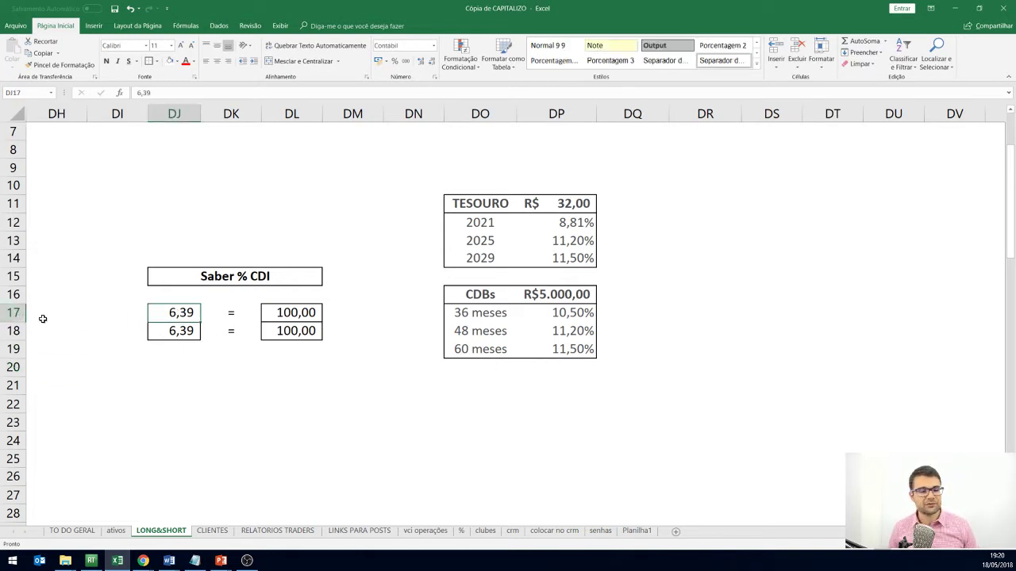
{"action": "left_click", "coordinate": [180, 333]}
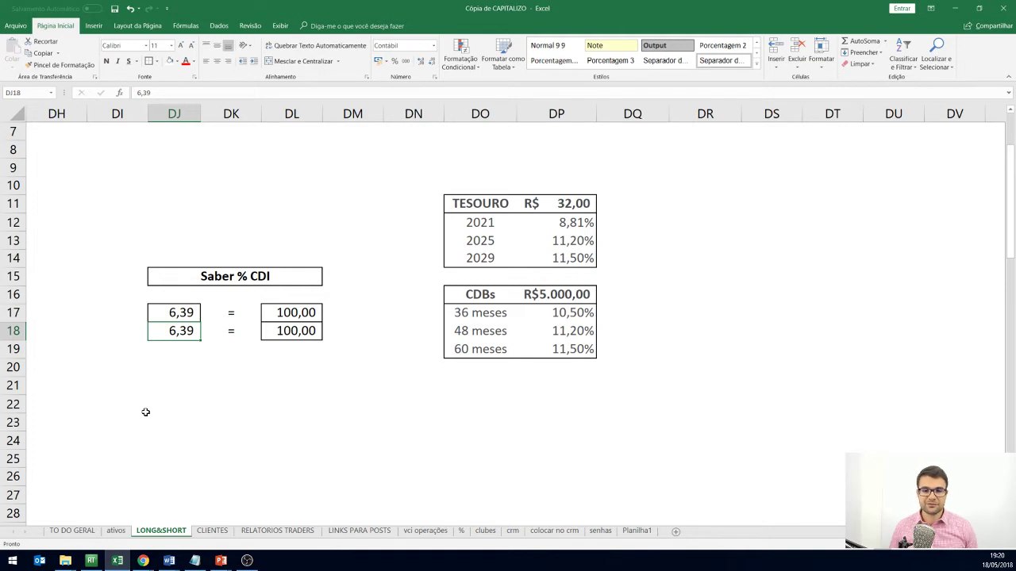
{"action": "left_click", "coordinate": [172, 312]}
{"action": "left_click", "coordinate": [177, 329]}
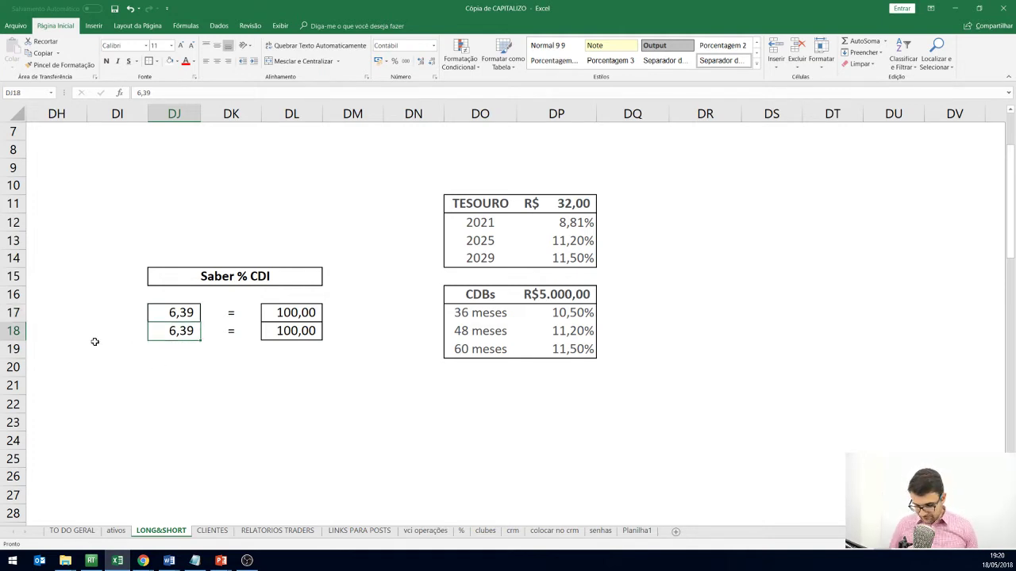
{"action": "type", "text": "7"}
{"action": "key", "text": "Return"}
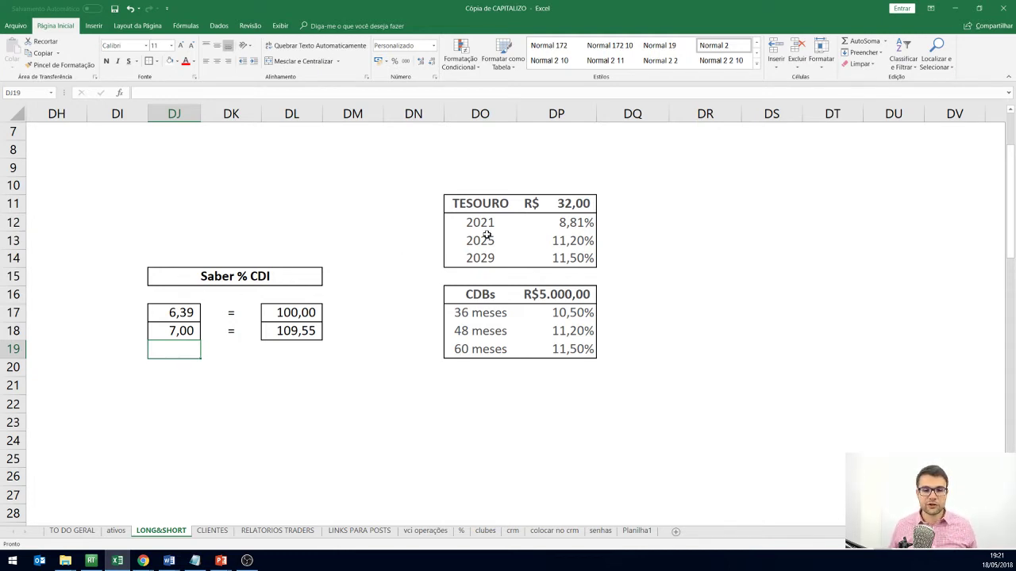
- Calculate the CDI percentage of the 2021 Tesouro rate by setting DJ18 to 8,81, and check the result in DL18
{"action": "left_click", "coordinate": [573, 205]}
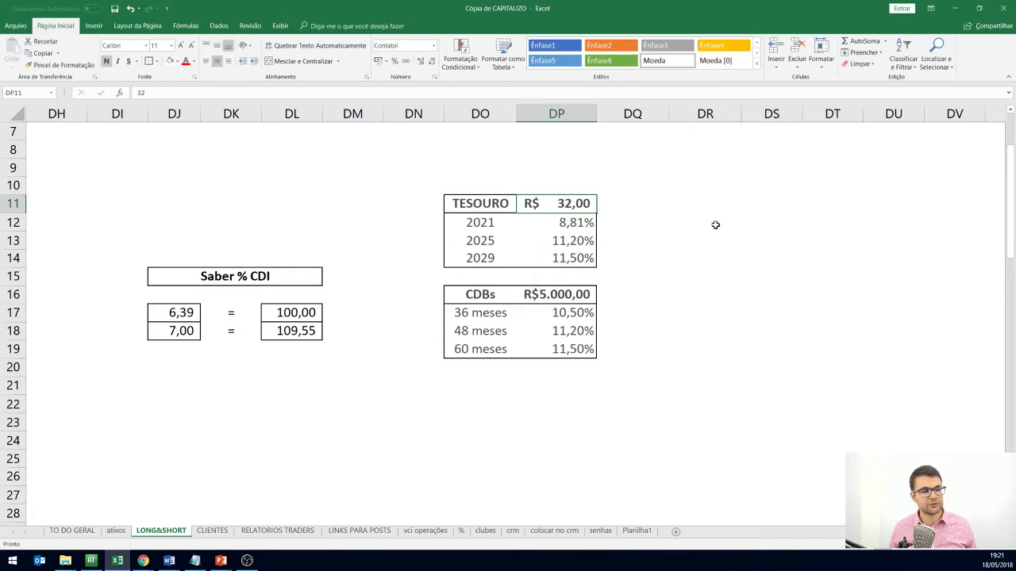
{"action": "left_click", "coordinate": [480, 227]}
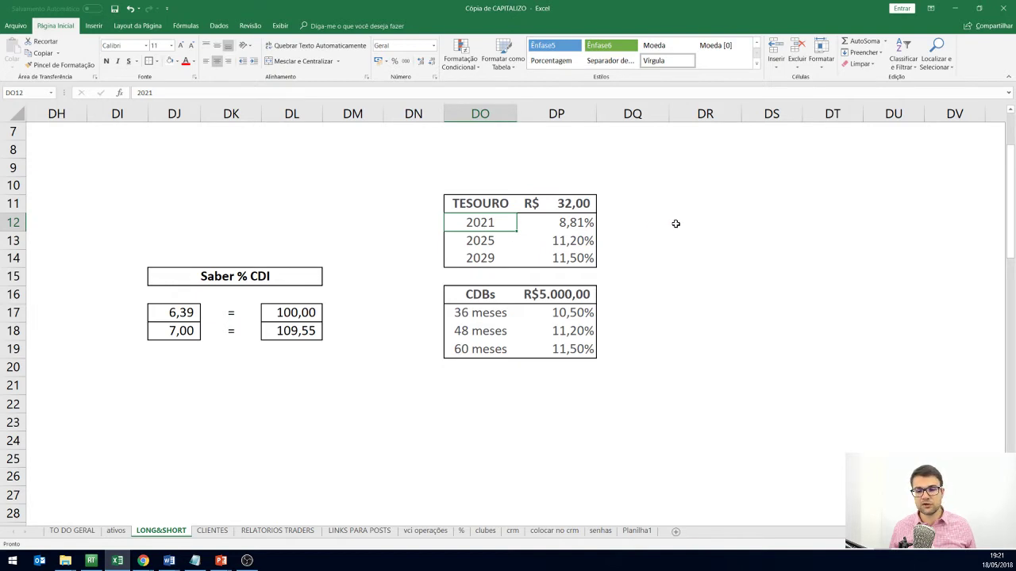
{"action": "left_click", "coordinate": [588, 222]}
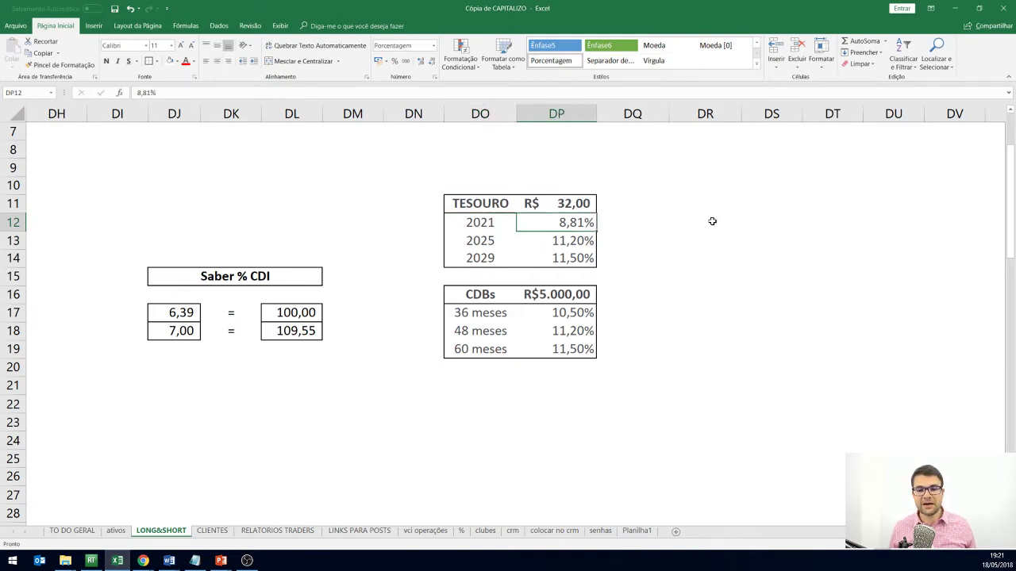
{"action": "left_click", "coordinate": [177, 331]}
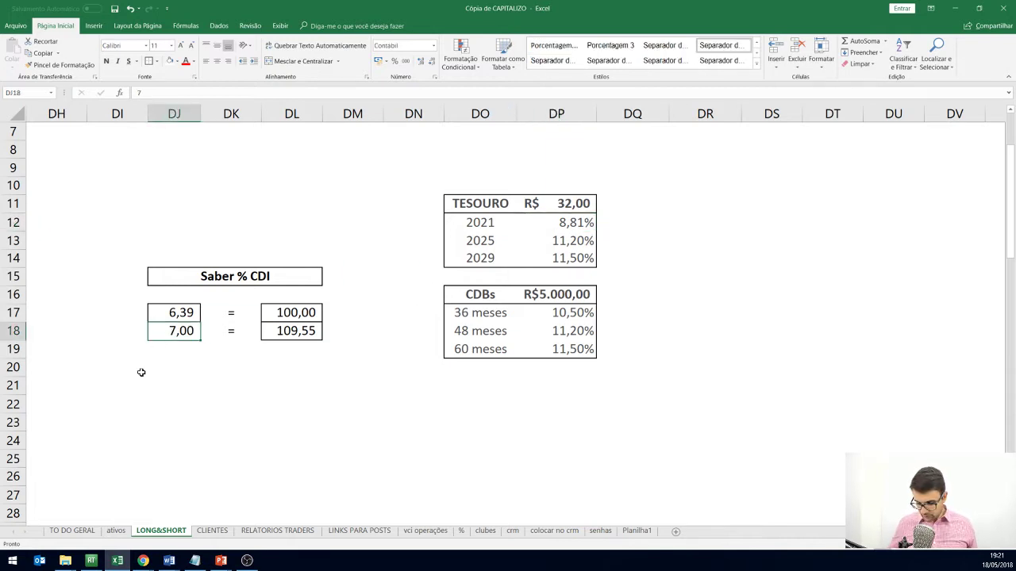
{"action": "type", "text": "8,81"}
{"action": "key", "text": "Return"}
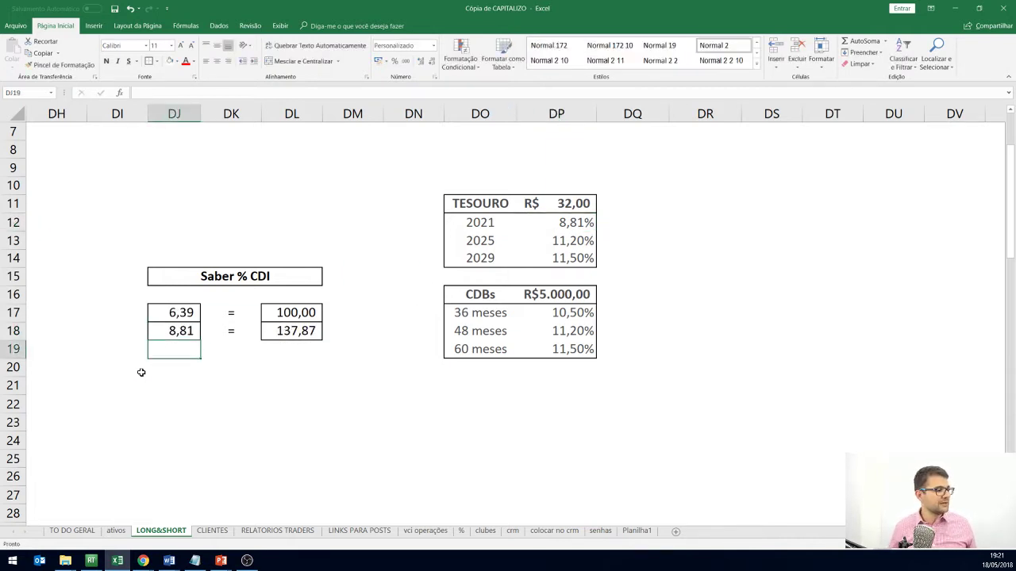
{"action": "left_click", "coordinate": [309, 337]}
{"action": "left_click", "coordinate": [308, 402]}
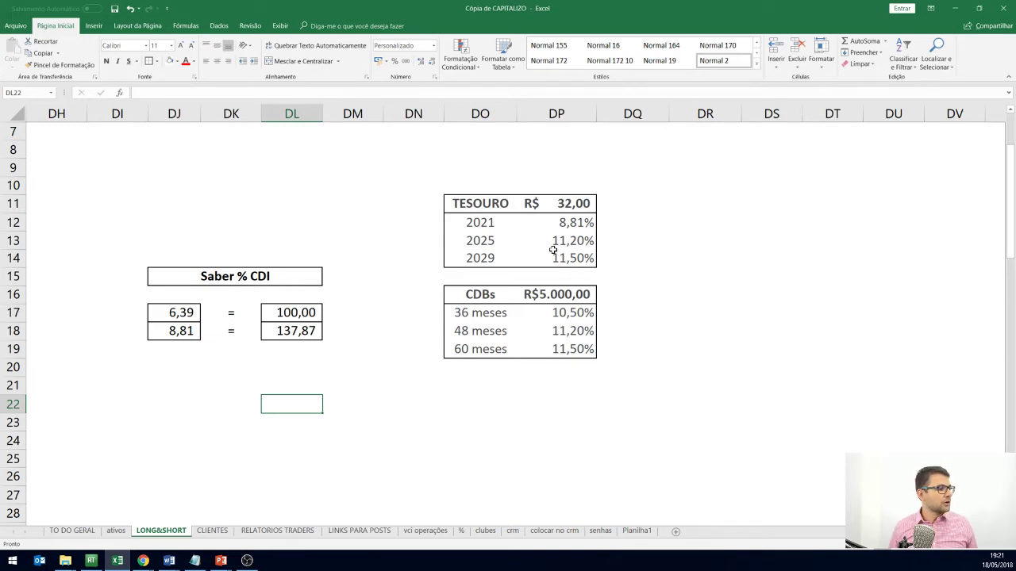
- Calculate the CDI percentages of the 2025 and 2029 Tesouro rates by entering 11,2 and 11,5 in turn in DJ18
{"action": "left_click", "coordinate": [191, 329]}
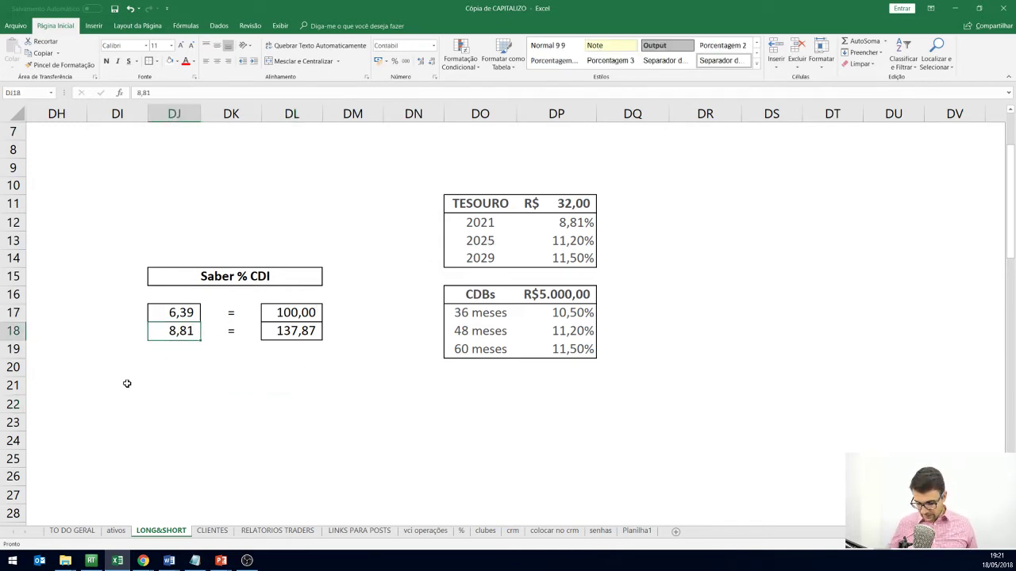
{"action": "type", "text": "11,2"}
{"action": "key", "text": "Return"}
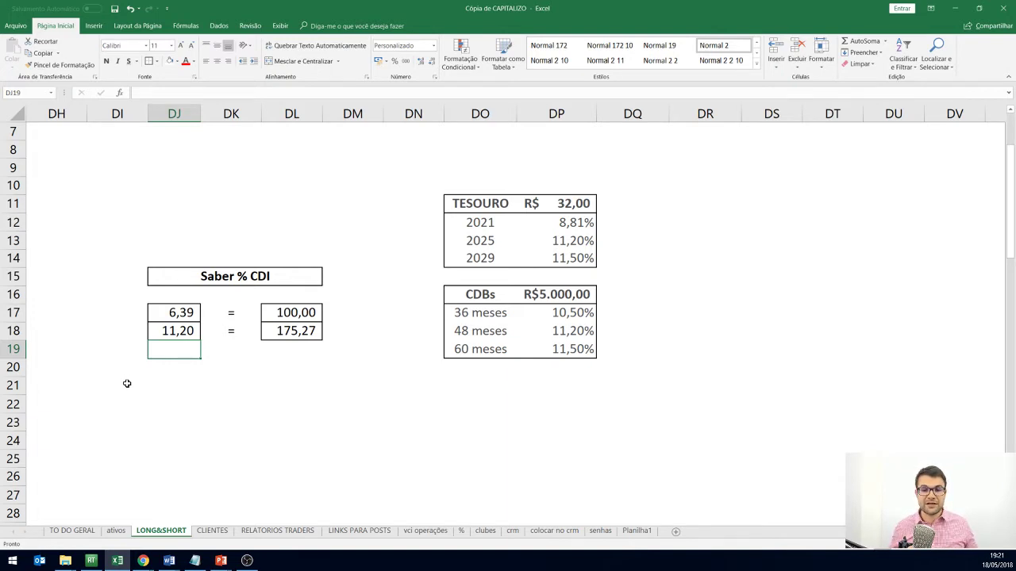
{"action": "left_click", "coordinate": [174, 331]}
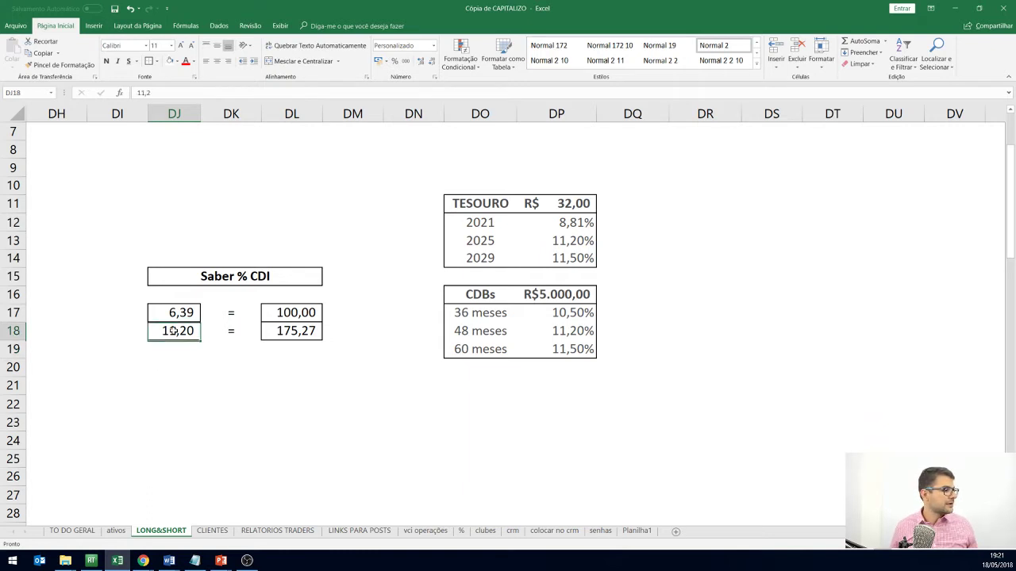
{"action": "type", "text": "11,5"}
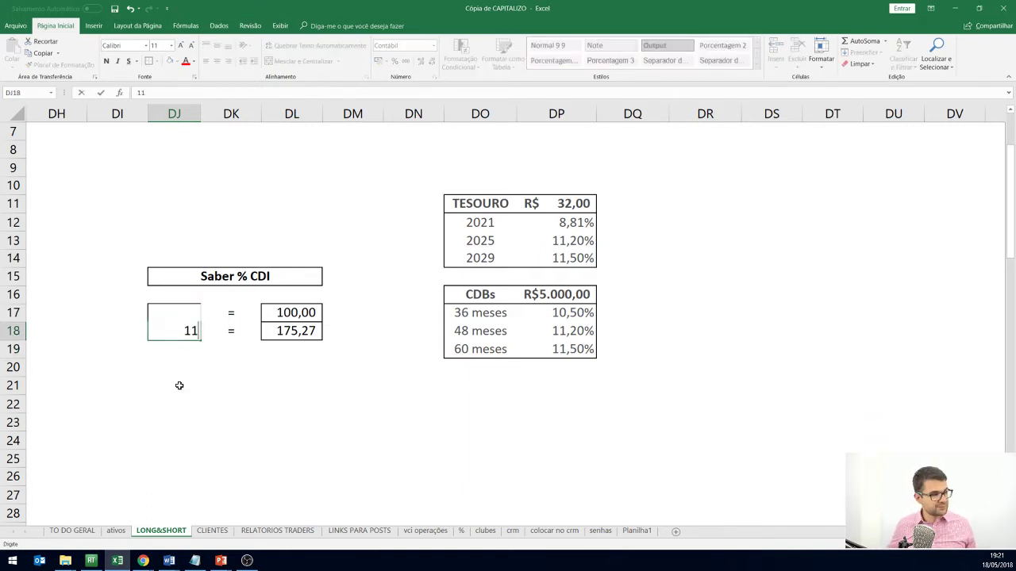
{"action": "key", "text": "Return"}
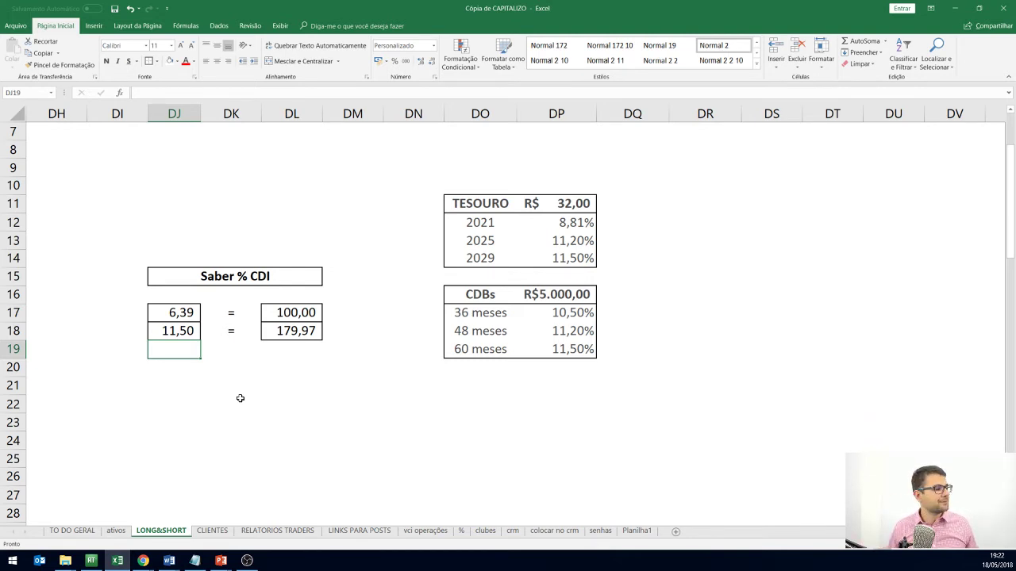
- Set the base CDI rate in DJ17 to 8 and check the resulting percentage in DL18
{"action": "left_click", "coordinate": [158, 315]}
{"action": "type", "text": "8"}
{"action": "key", "text": "Return"}
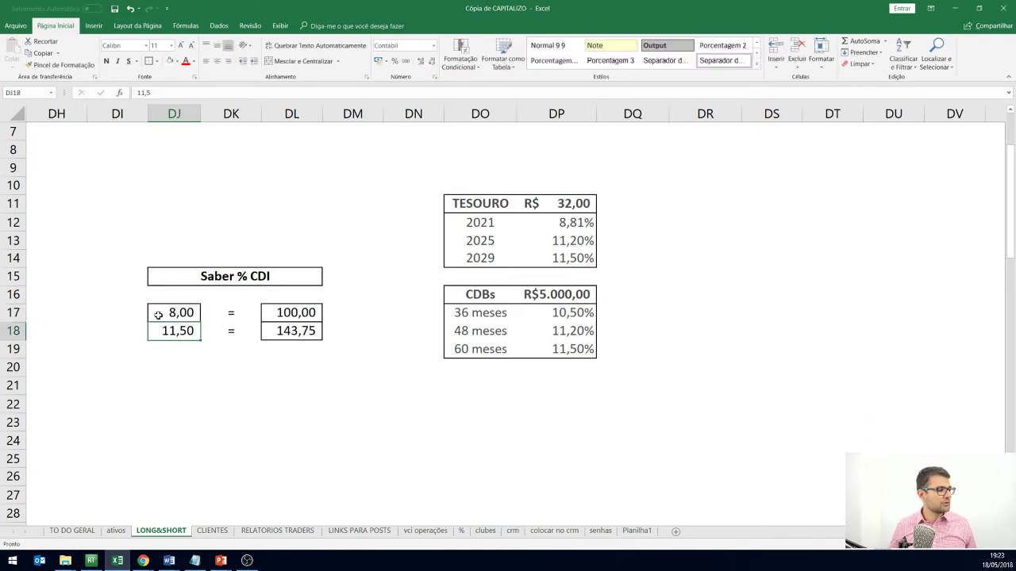
{"action": "left_click", "coordinate": [302, 332]}
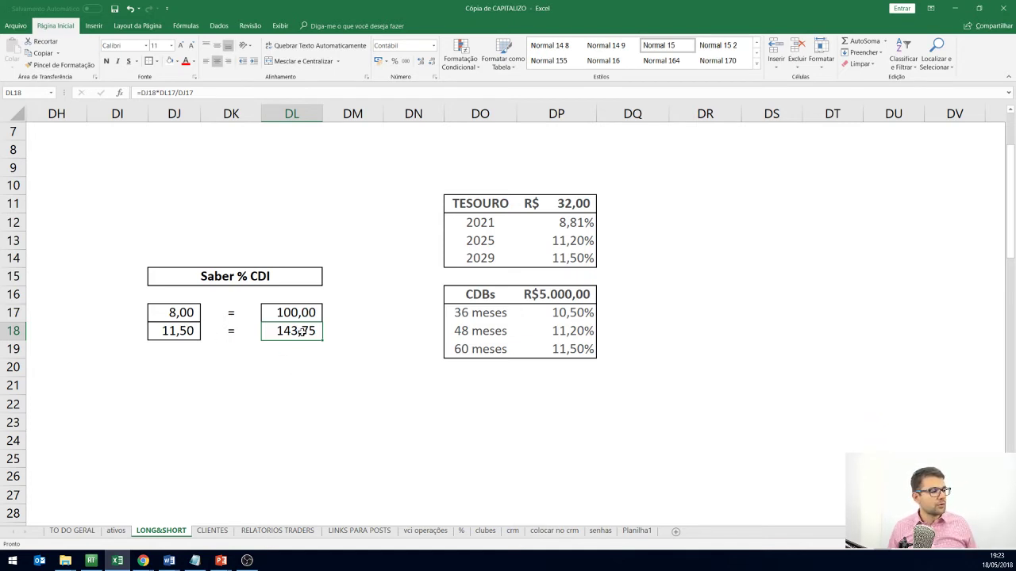
{"action": "left_click", "coordinate": [232, 312]}
- Simulate higher CDI scenarios by setting the base rate in DJ17 to 10 and after that to 11
{"action": "left_click", "coordinate": [179, 313]}
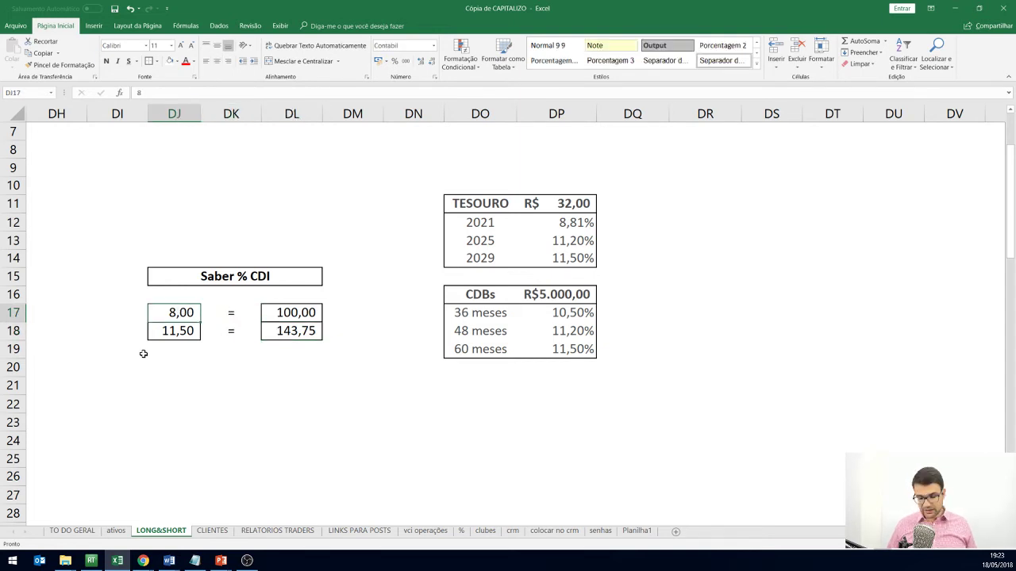
{"action": "type", "text": "10"}
{"action": "key", "text": "Return"}
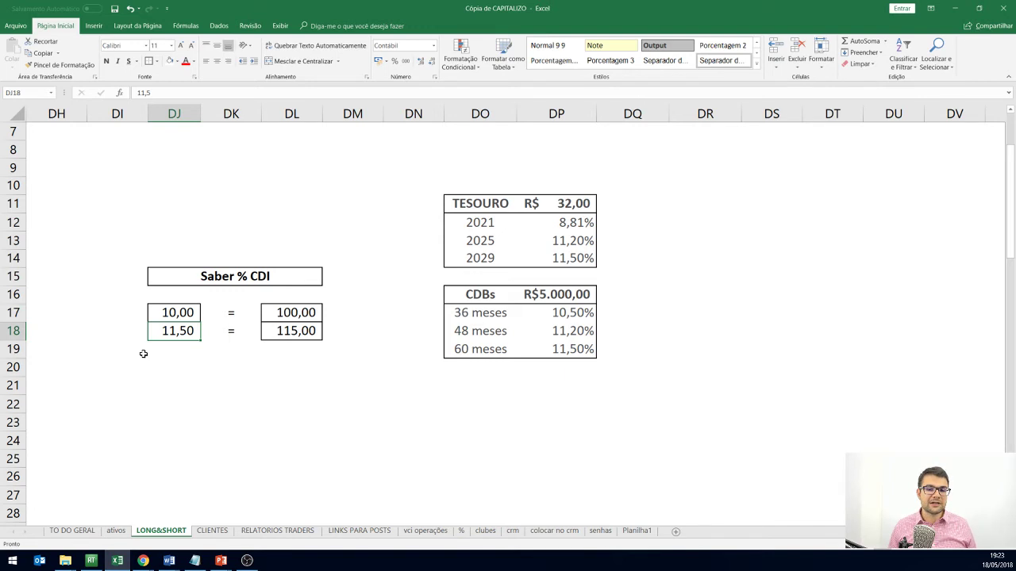
{"action": "left_click", "coordinate": [178, 313]}
{"action": "type", "text": "11"}
{"action": "key", "text": "Return"}
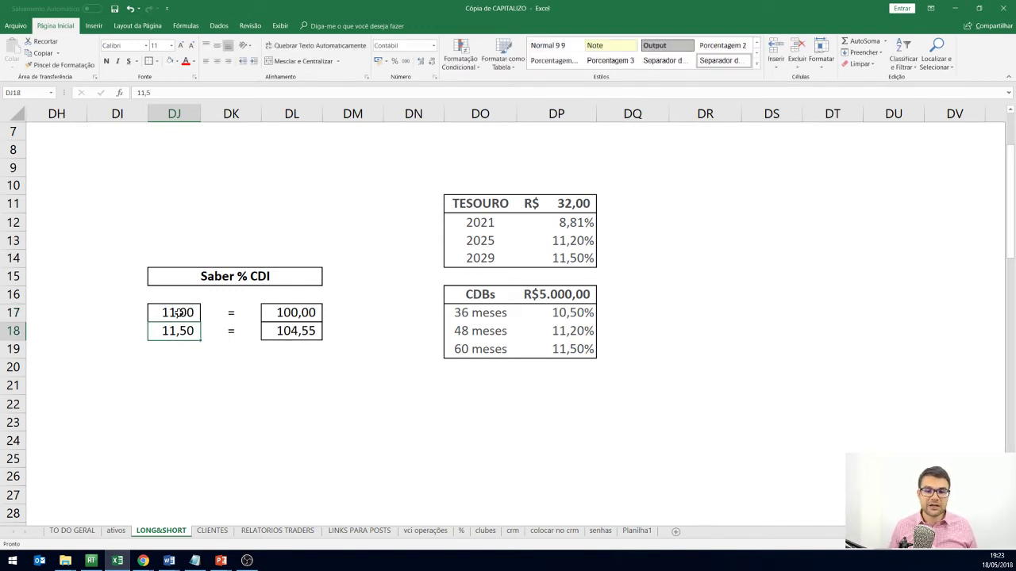
- Simulate a high CDI scenario by setting the base rate in DJ17 to 14
{"action": "left_click", "coordinate": [178, 313]}
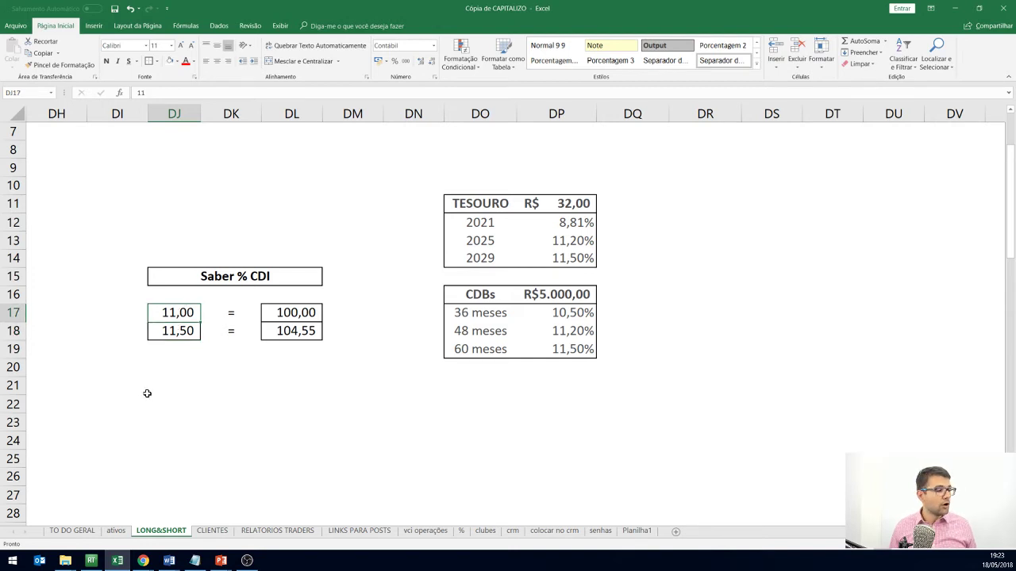
{"action": "type", "text": "14"}
{"action": "key", "text": "Return"}
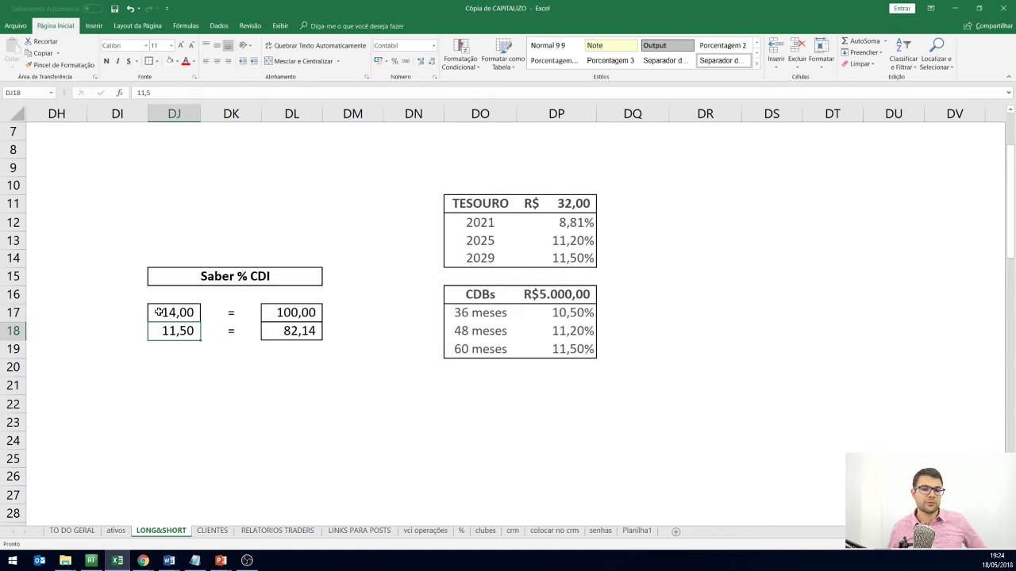
- Set the base CDI rate in DJ17 to 8,5
{"action": "left_click", "coordinate": [158, 313]}
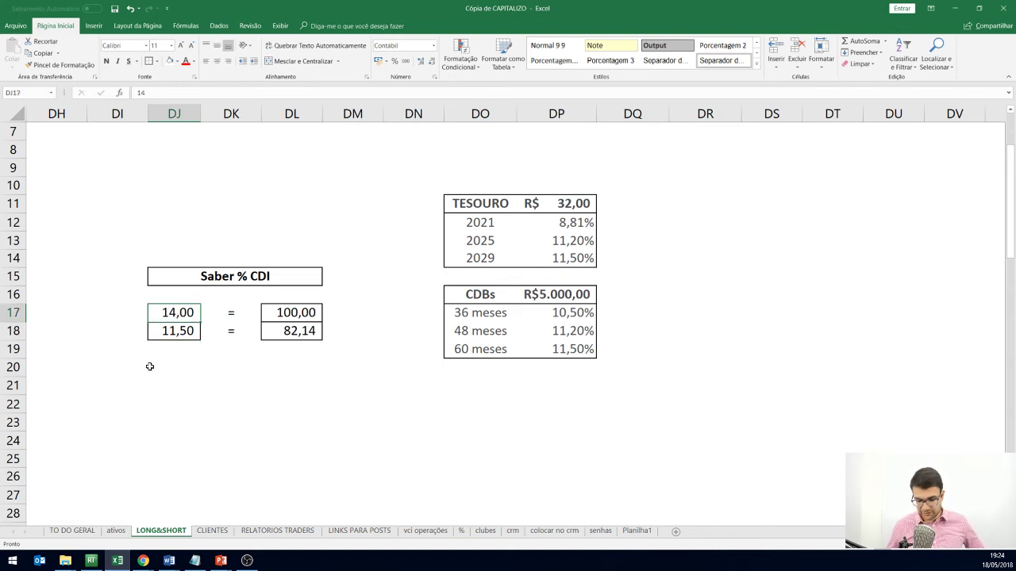
{"action": "type", "text": "8,5"}
{"action": "key", "text": "Return"}
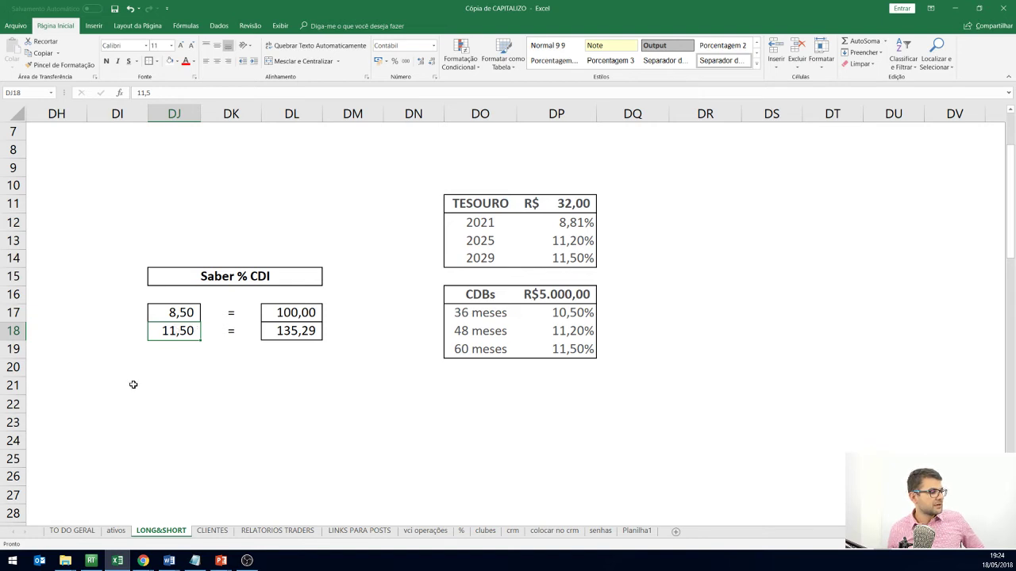
- Change the compared rate in DJ18 to the 36-month CDB rate of 10,5
{"action": "key", "text": "F2"}
{"action": "key", "text": "BackSpace"}
{"action": "key", "text": "BackSpace"}
{"action": "key", "text": "BackSpace"}
{"action": "type", "text": "0,5"}
{"action": "key", "text": "Return"}
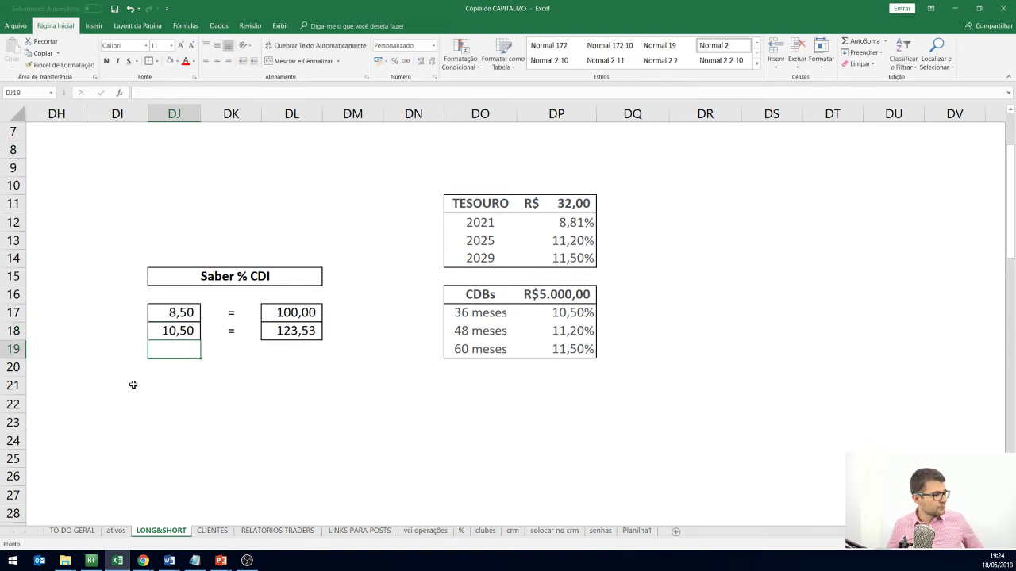